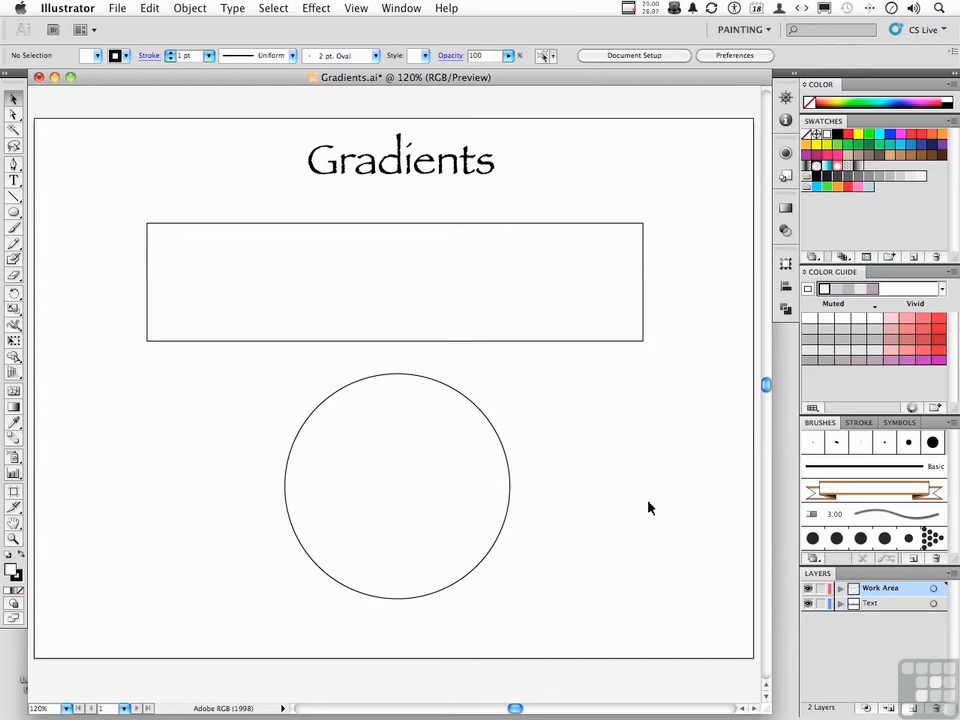
pyautogui.click(814, 258)
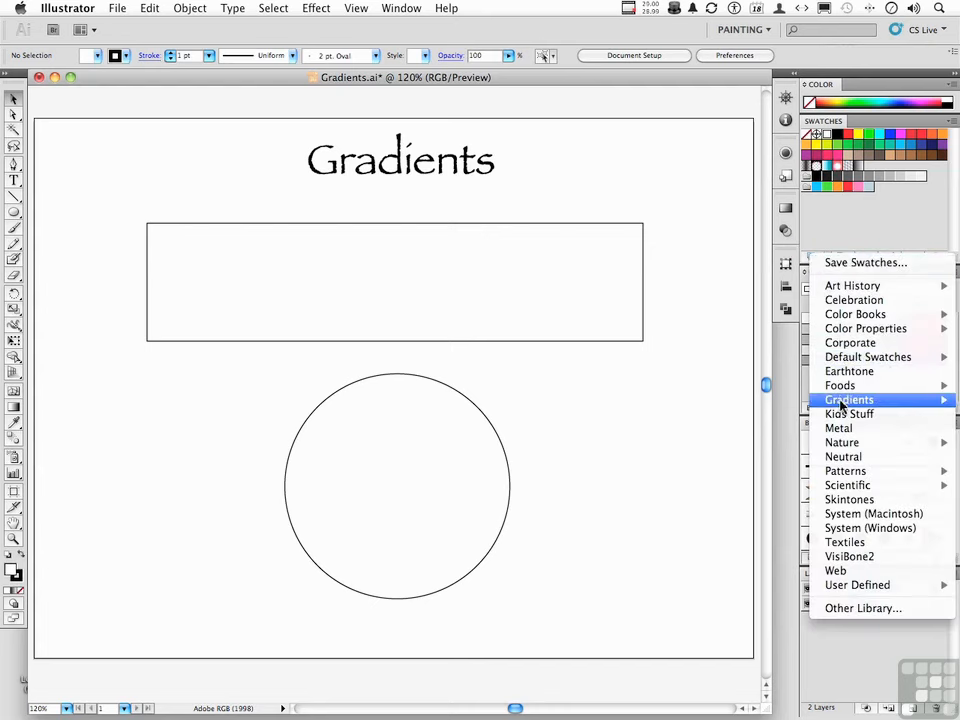
pyautogui.moveTo(841, 402)
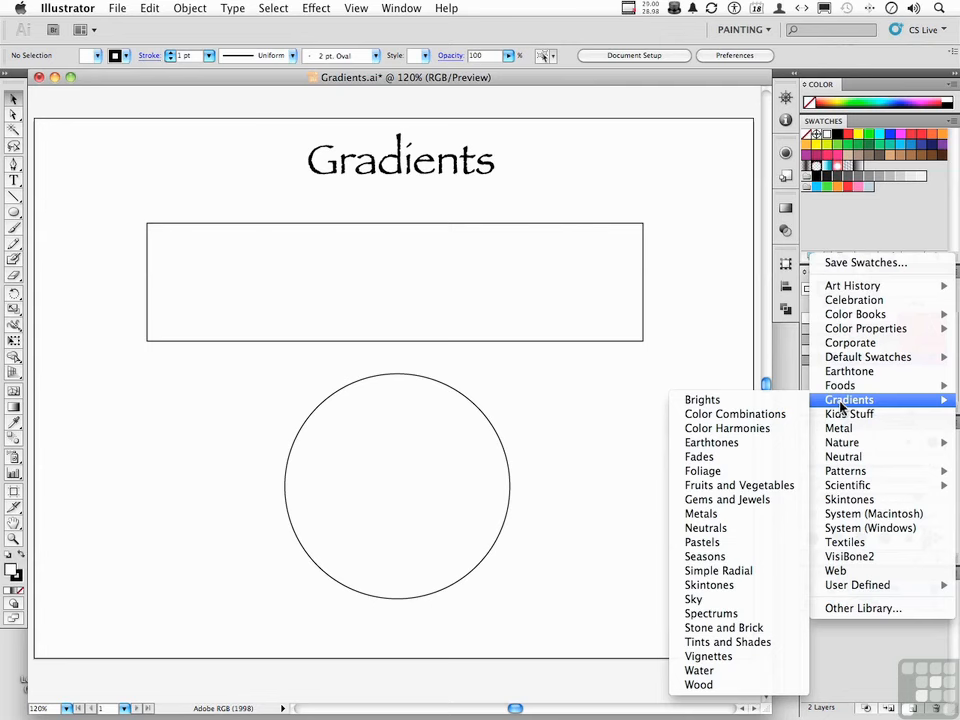
pyautogui.click(726, 336)
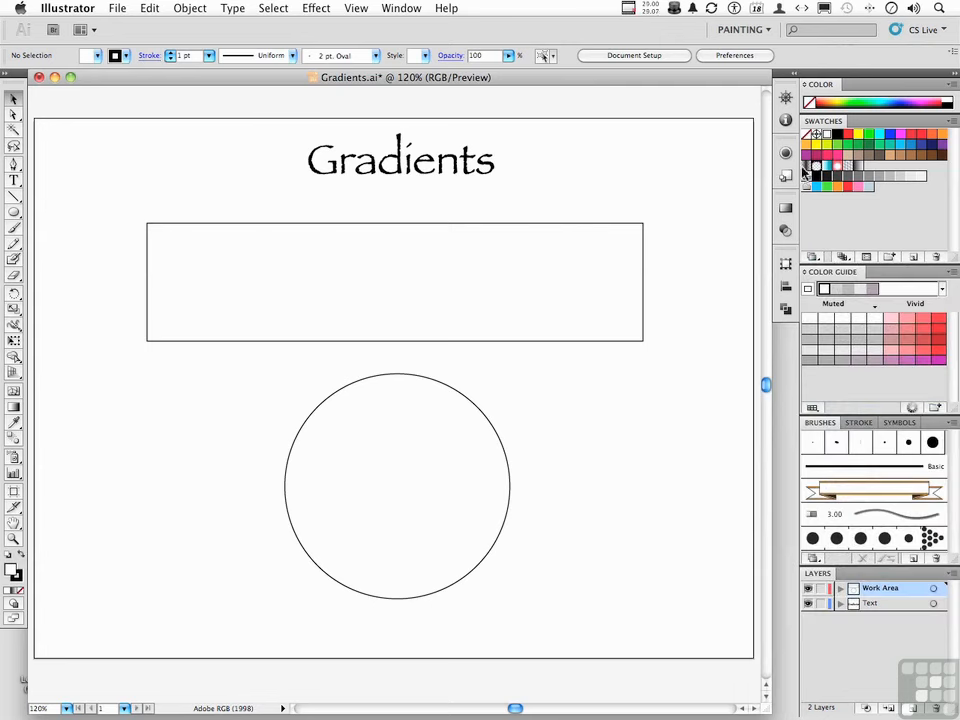
# - Try preset gradient swatches on the selected rectangle and set its fill back to white
pyautogui.click(598, 255)
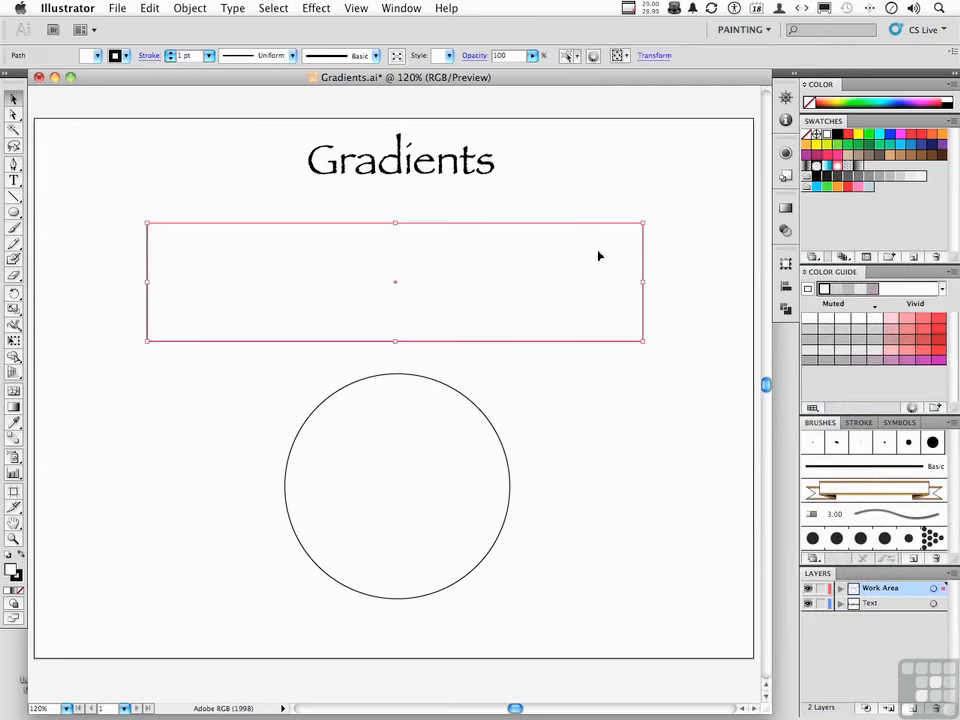
pyautogui.click(816, 168)
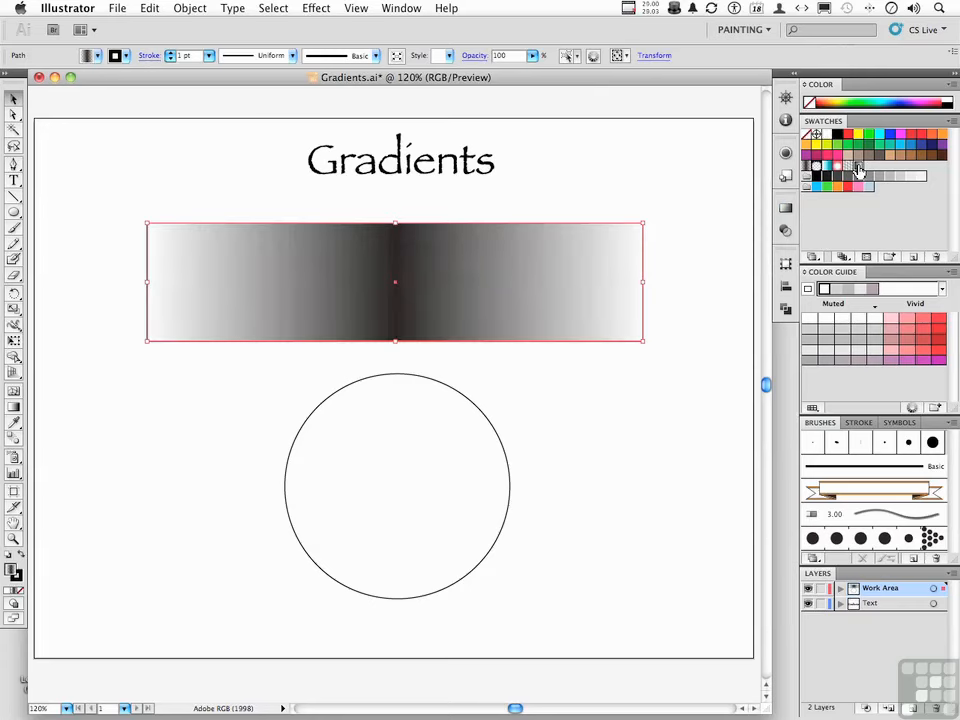
pyautogui.click(858, 168)
pyautogui.click(827, 136)
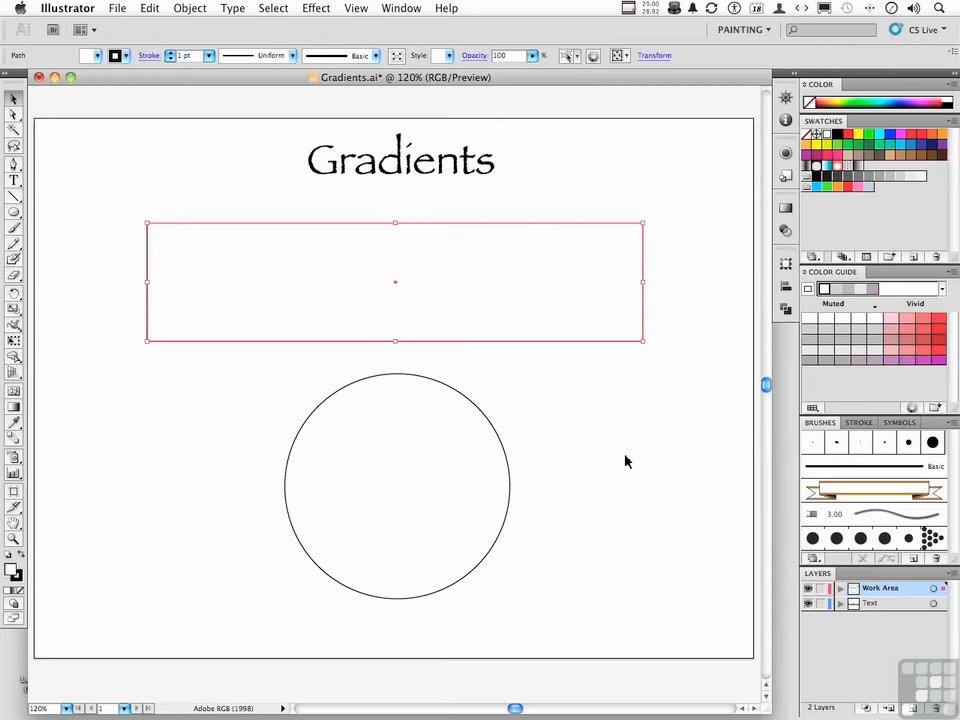
pyautogui.click(745, 29)
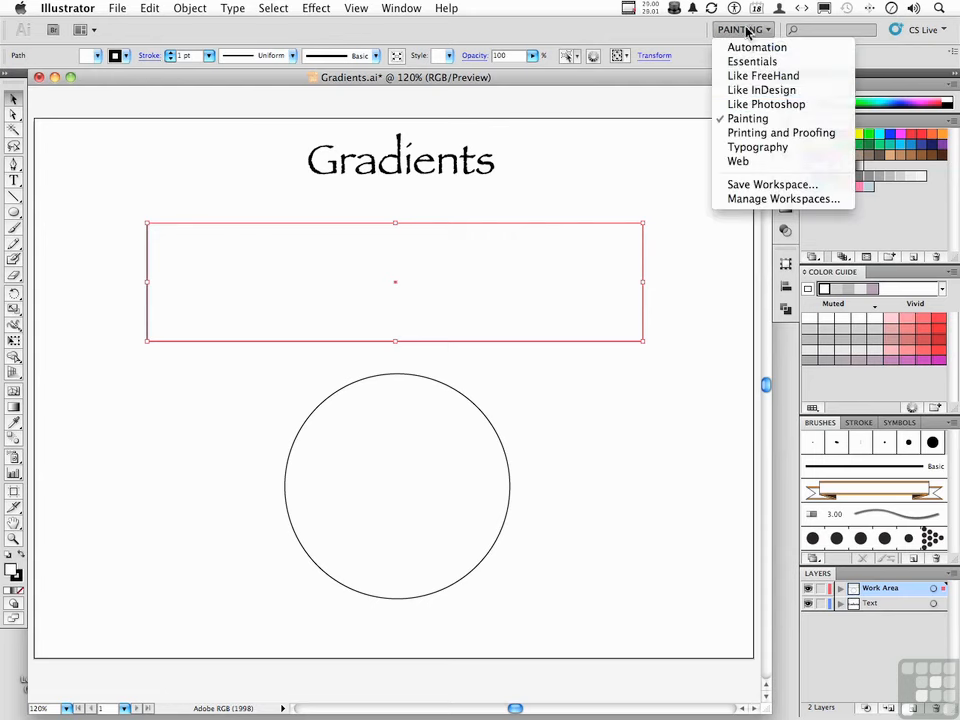
pyautogui.click(570, 124)
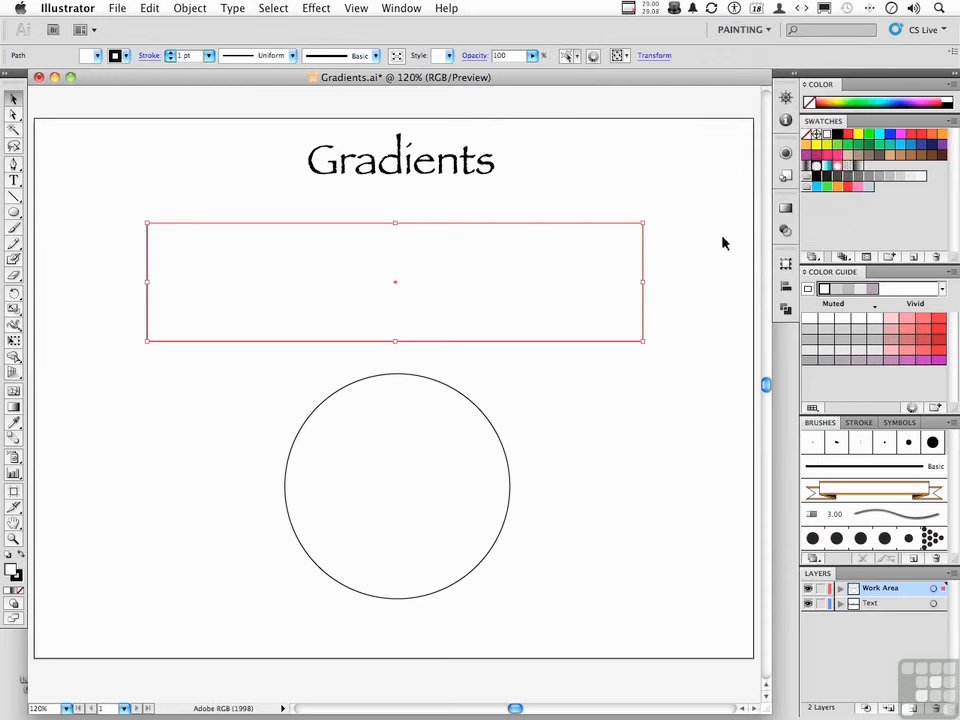
# - Float the Gradient controls separately beside the circle and collapse the remaining Transparency controls
pyautogui.click(785, 212)
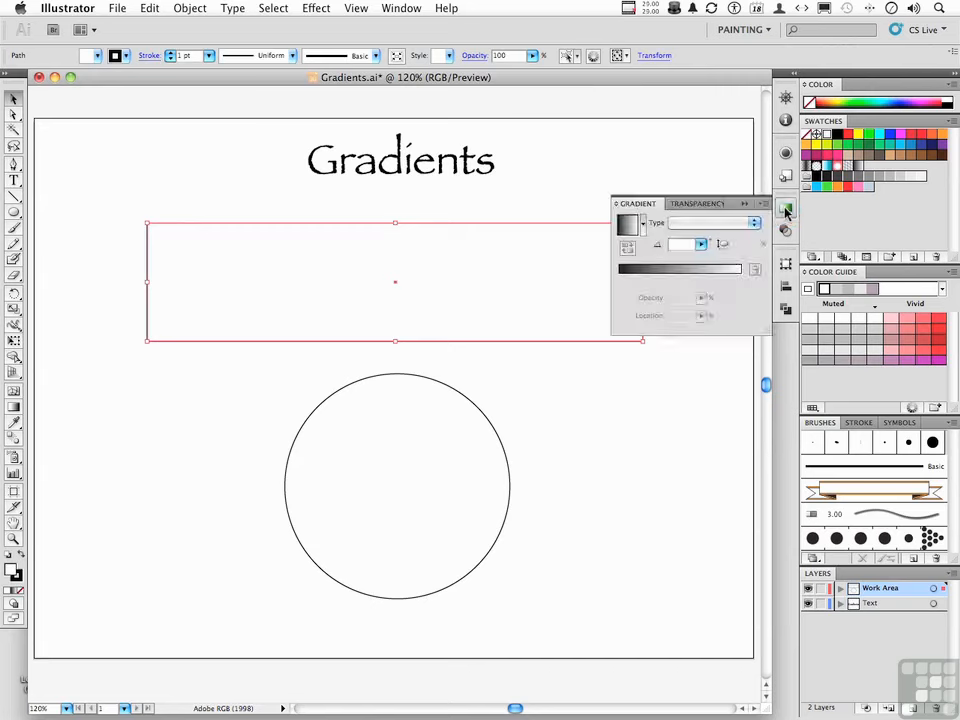
pyautogui.moveTo(640, 215); pyautogui.dragTo(581, 386)
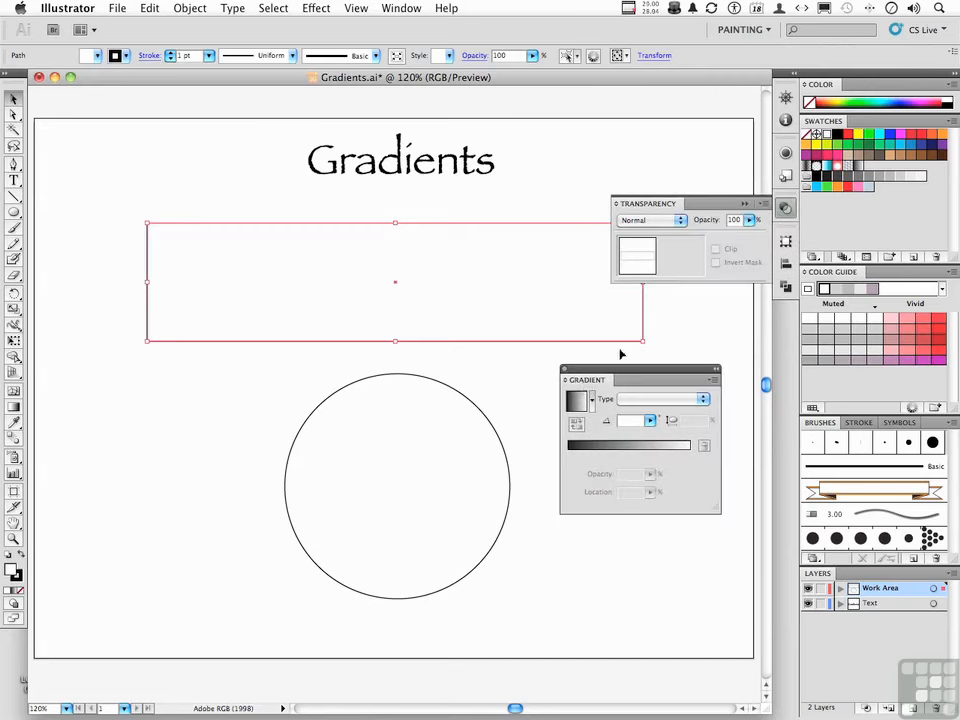
pyautogui.click(745, 206)
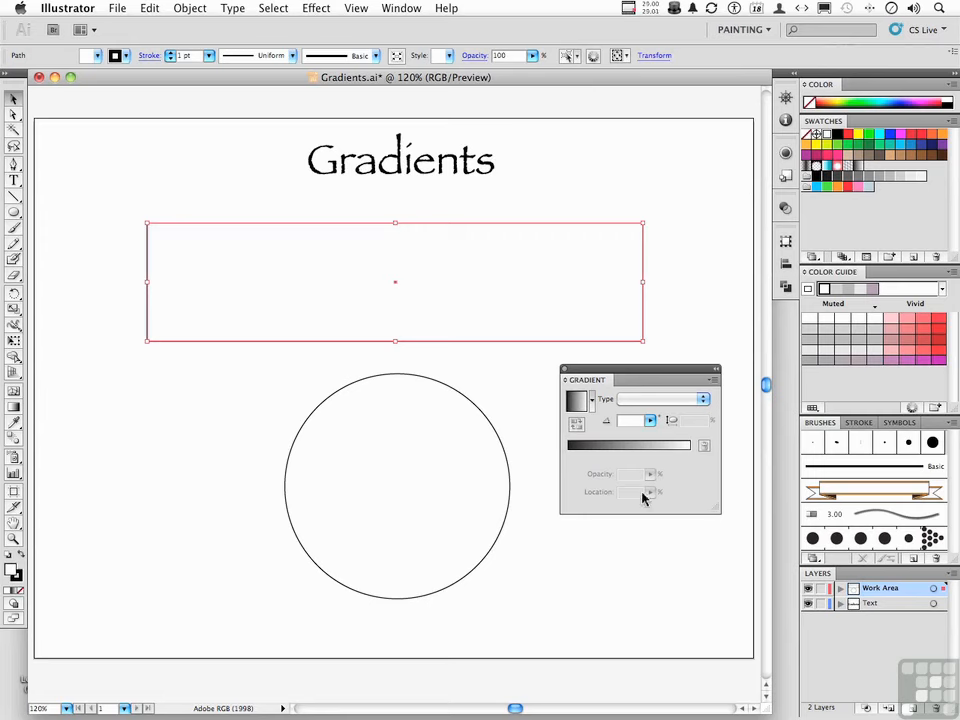
# - Hide the extra gradient options so only the gradient bar remains, and show them again
pyautogui.click(713, 380)
pyautogui.click(740, 381)
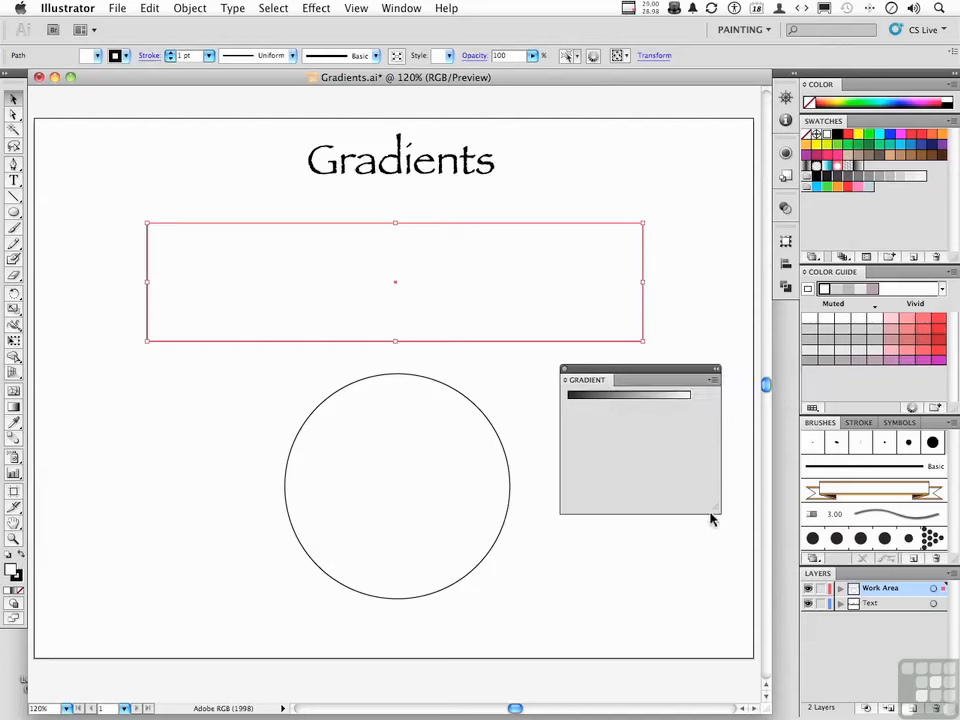
pyautogui.click(713, 381)
pyautogui.click(733, 384)
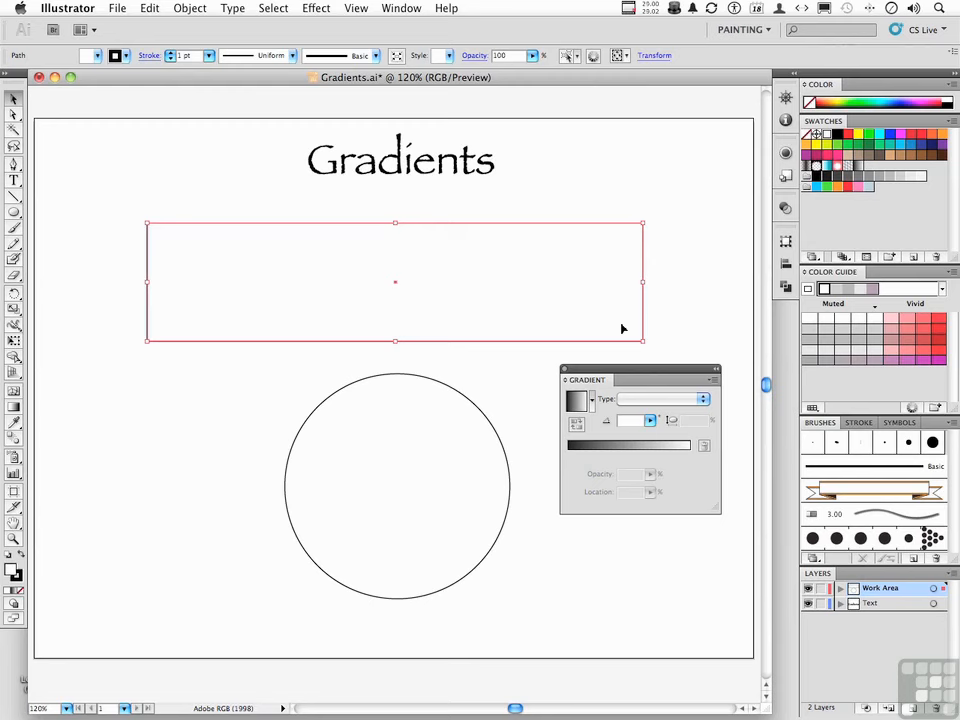
# - Fill the selected rectangle with a linear black-to-white gradient
pyautogui.click(648, 400)
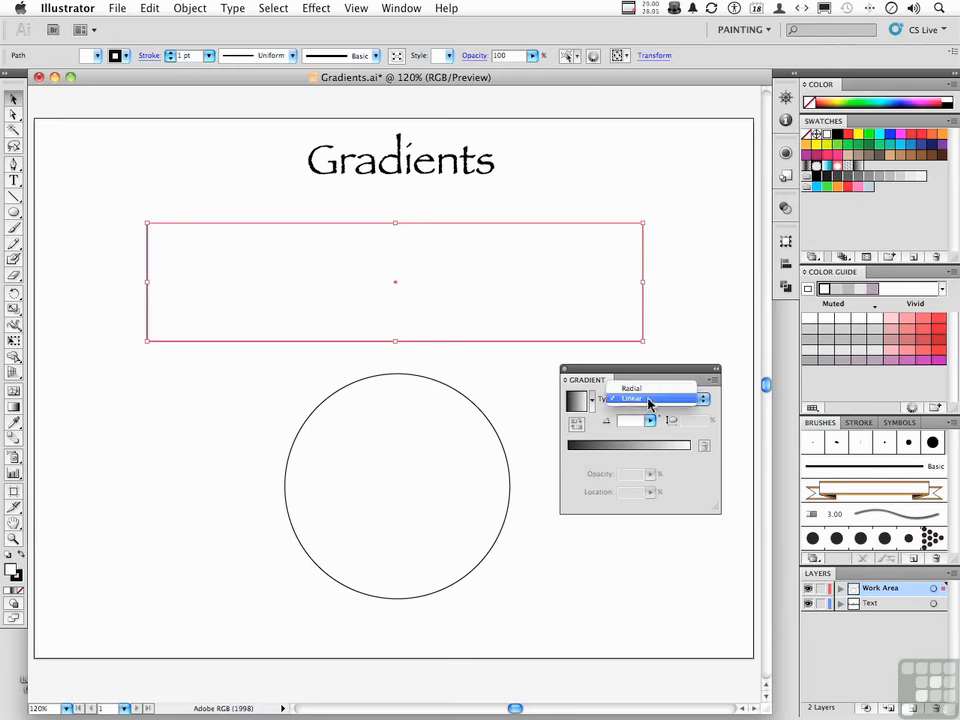
pyautogui.click(648, 400)
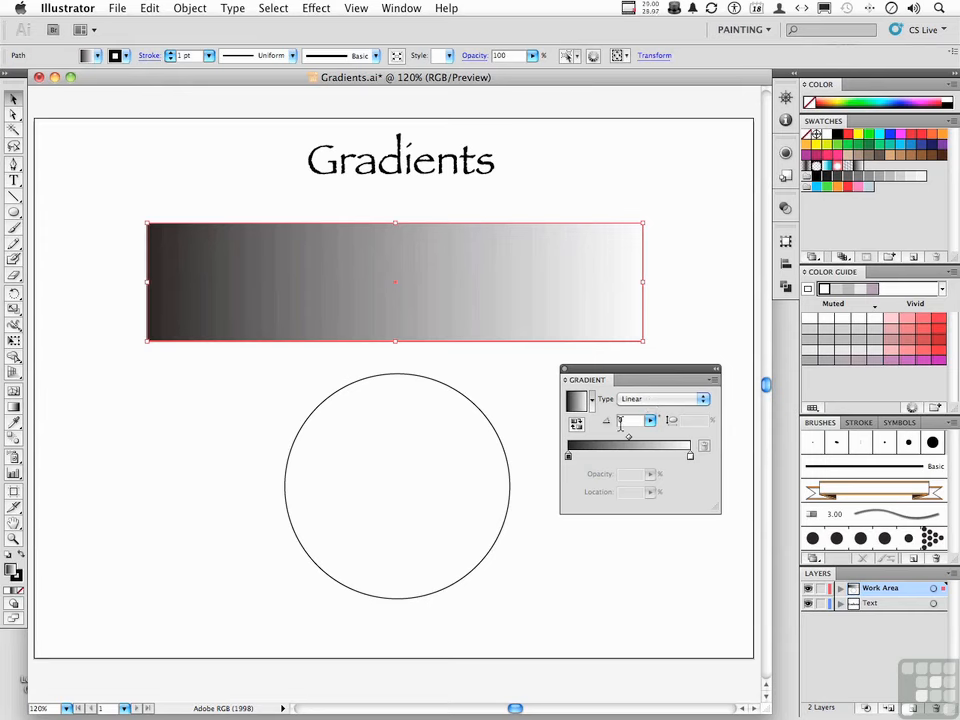
# - Rotate the rectangle's gradient to 120 degrees and back to 0, and reverse its colours and restore their order
pyautogui.click(650, 421)
pyautogui.moveTo(617, 437); pyautogui.dragTo(636, 441)
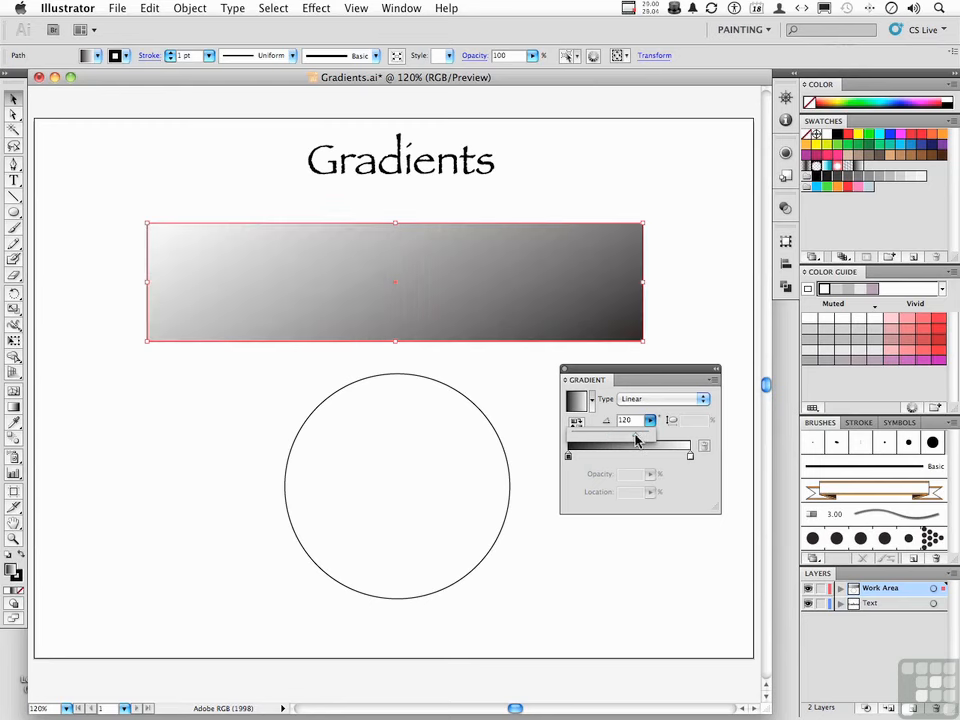
pyautogui.doubleClick(631, 423)
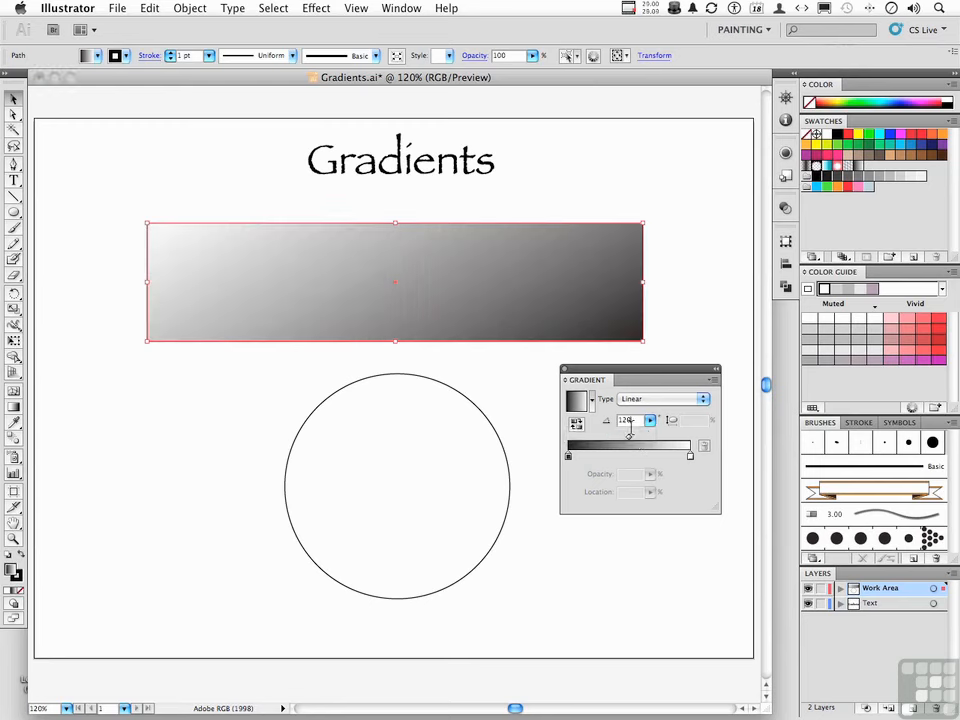
pyautogui.write('0')
pyautogui.press('Return')
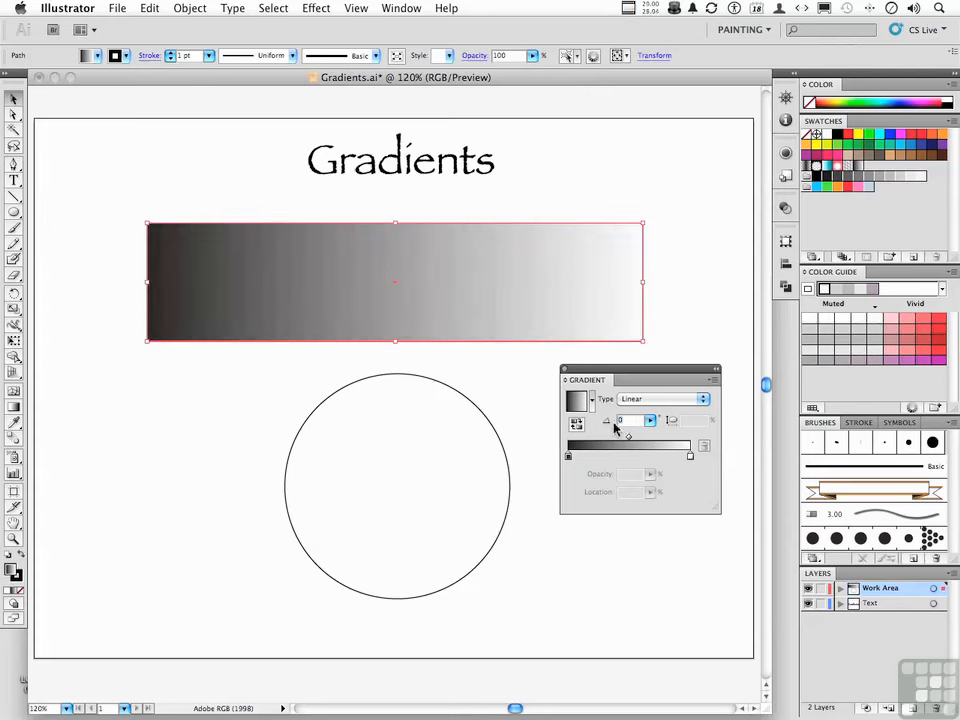
pyautogui.click(577, 425)
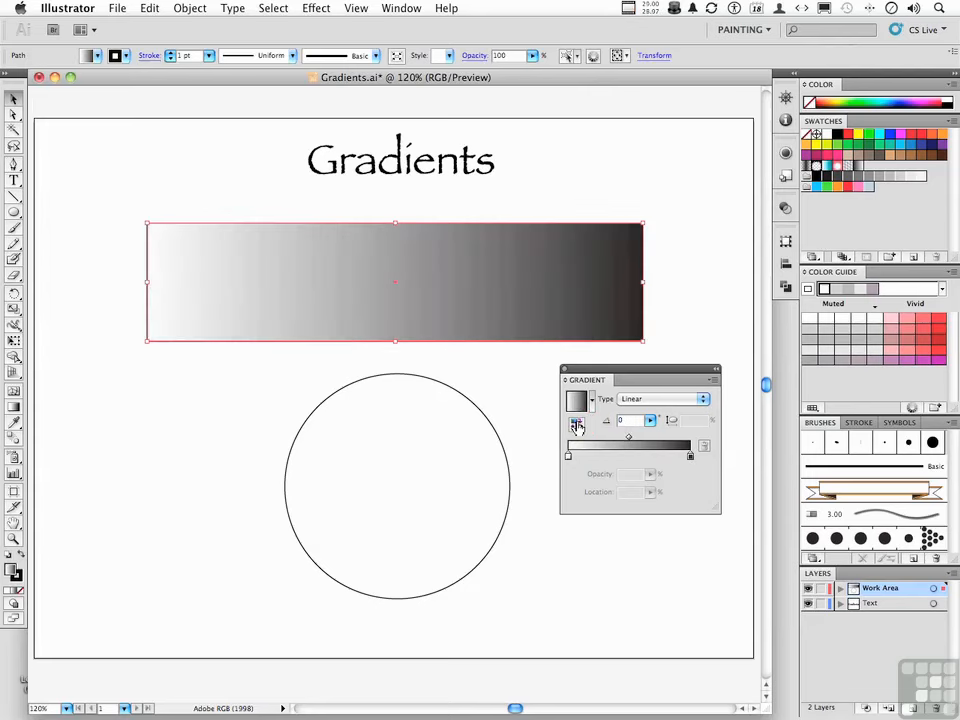
pyautogui.click(577, 425)
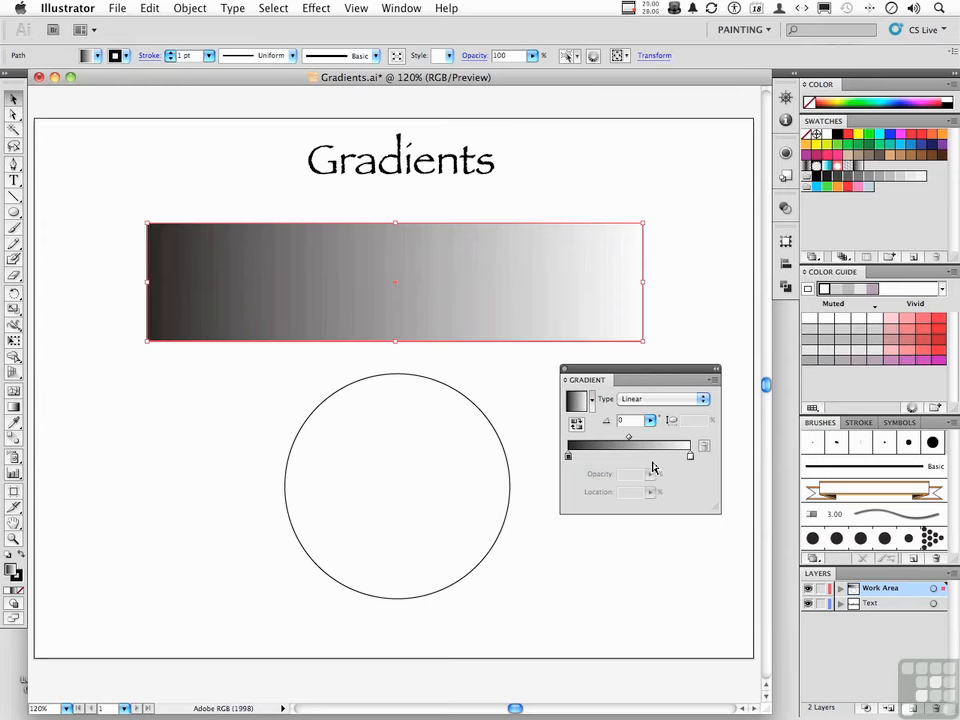
# - Shift the gradient's midpoint to about 33% and set its location back to 50%
pyautogui.click(568, 457)
pyautogui.click(688, 456)
pyautogui.click(629, 438)
pyautogui.moveTo(629, 440); pyautogui.dragTo(608, 441)
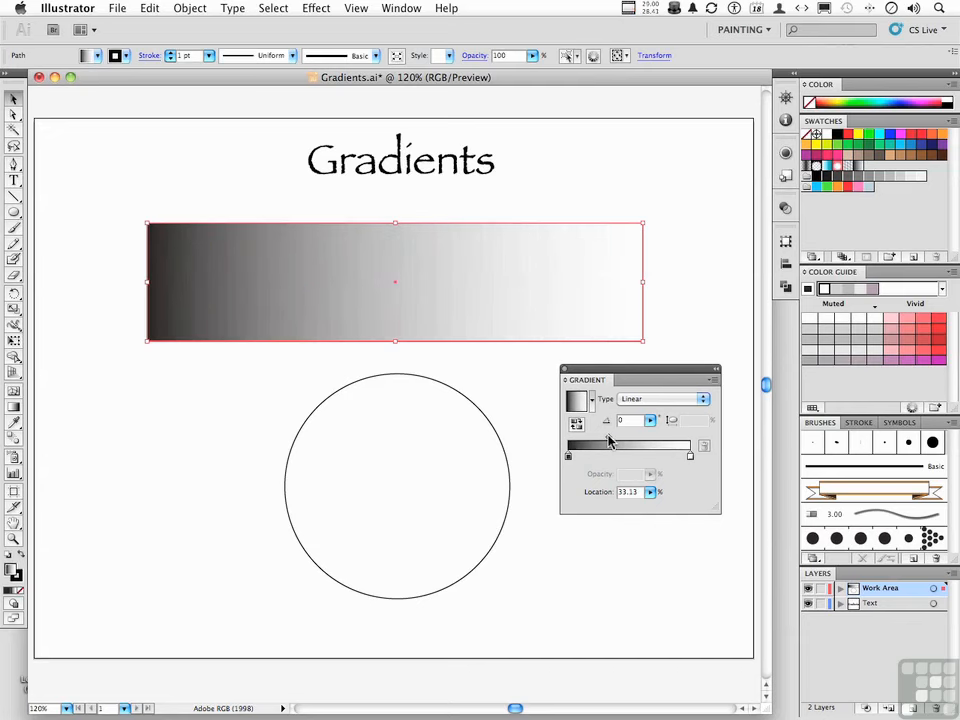
pyautogui.click(647, 495)
pyautogui.moveTo(596, 506); pyautogui.dragTo(609, 510)
pyautogui.click(627, 492)
pyautogui.doubleClick(627, 492)
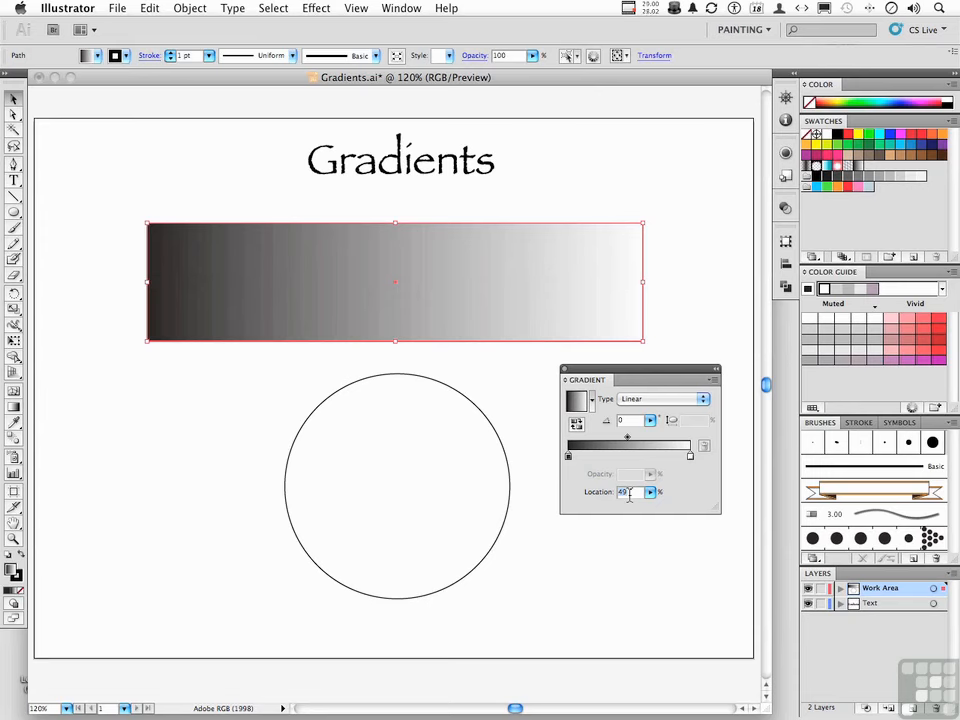
pyautogui.write('50')
pyautogui.press('Return')
# - Try to recolour the gradient's black stop with the yellow swatch, and undo the fill change
pyautogui.click(690, 457)
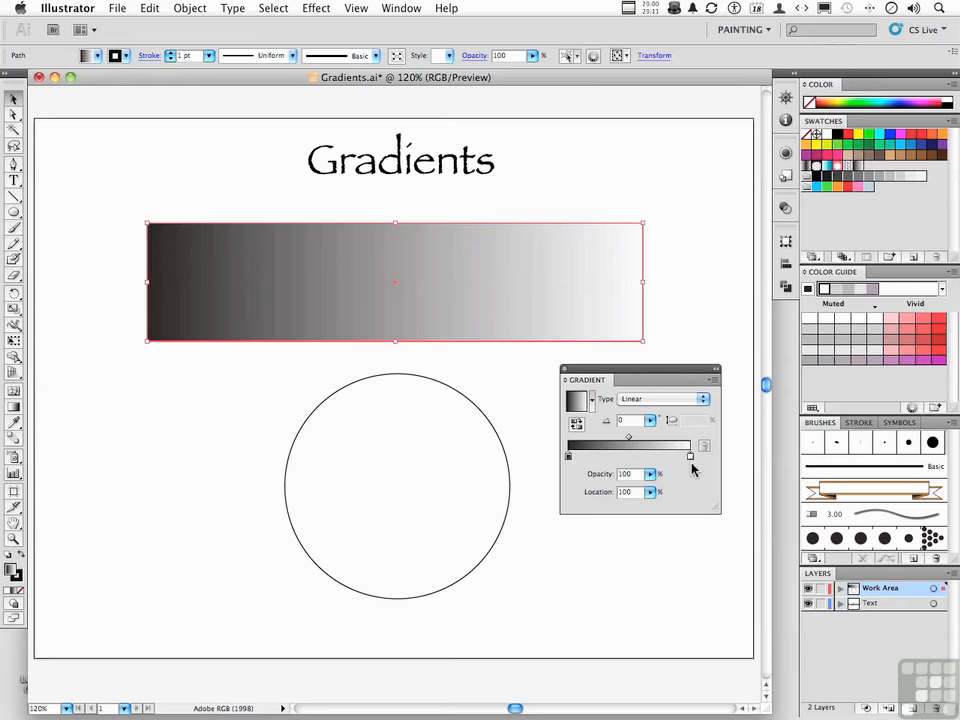
pyautogui.click(567, 456)
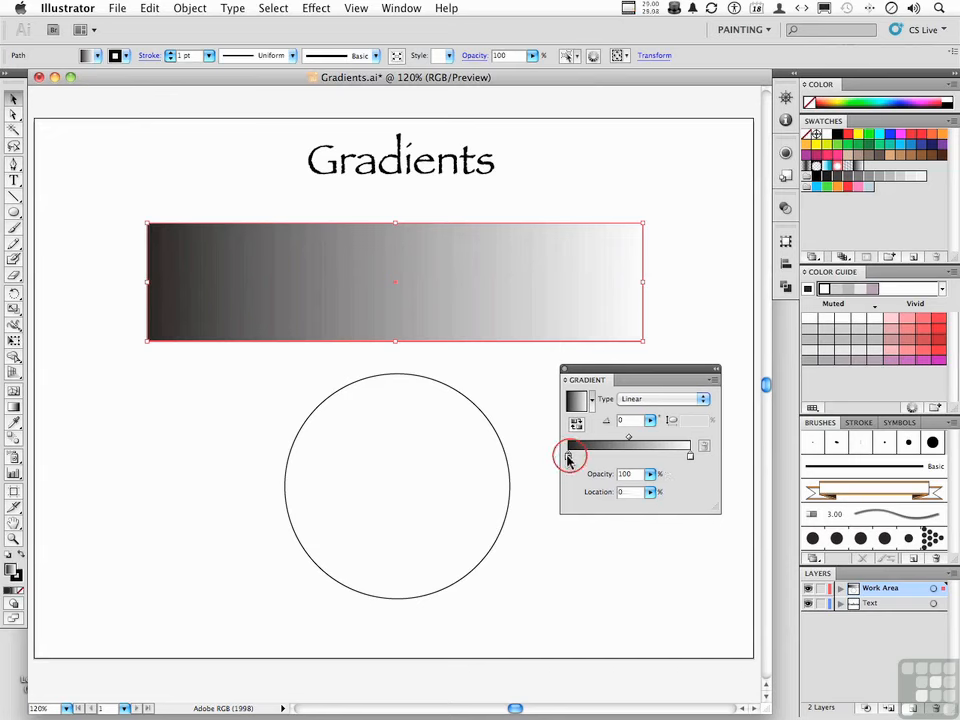
pyautogui.click(858, 136)
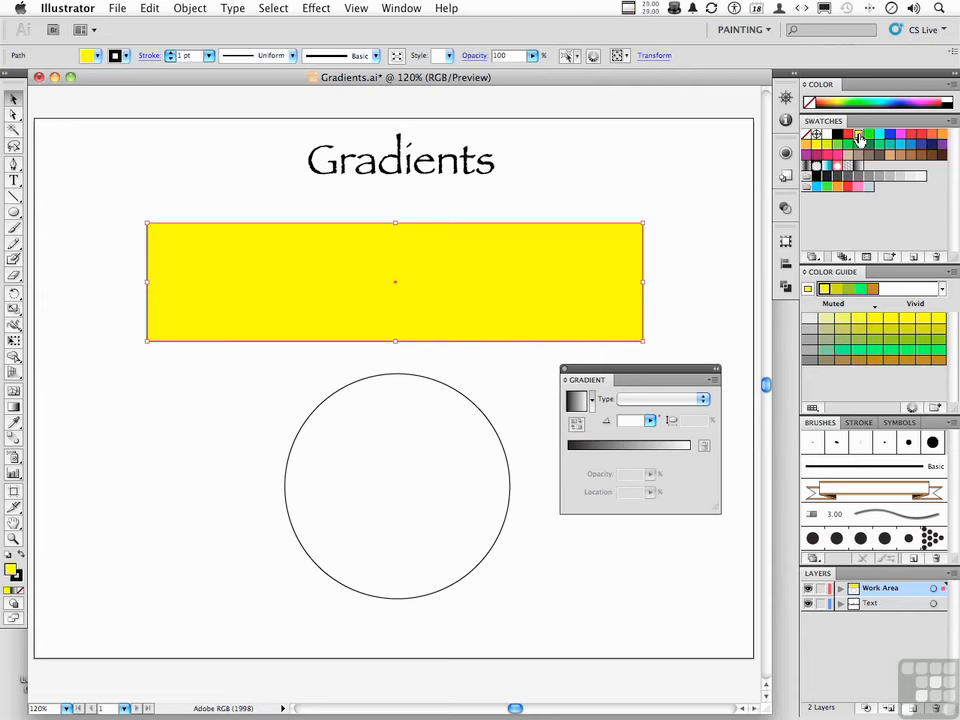
pyautogui.press('super+z')
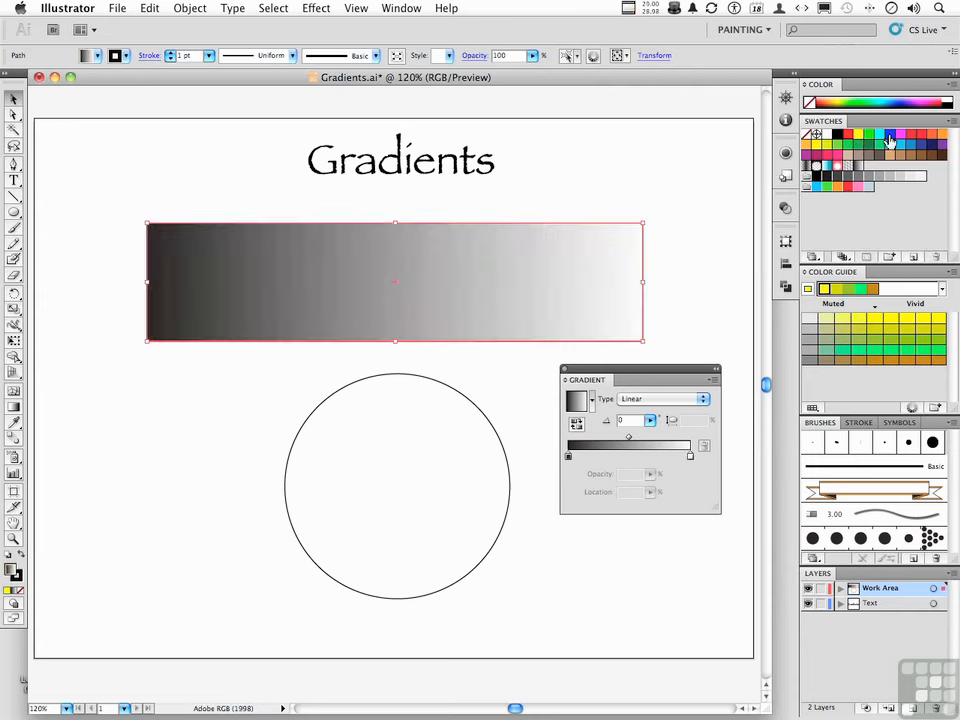
# - Recolour the gradient's black starting stop with the yellow swatch, keeping the linear gradient
pyautogui.click(569, 457)
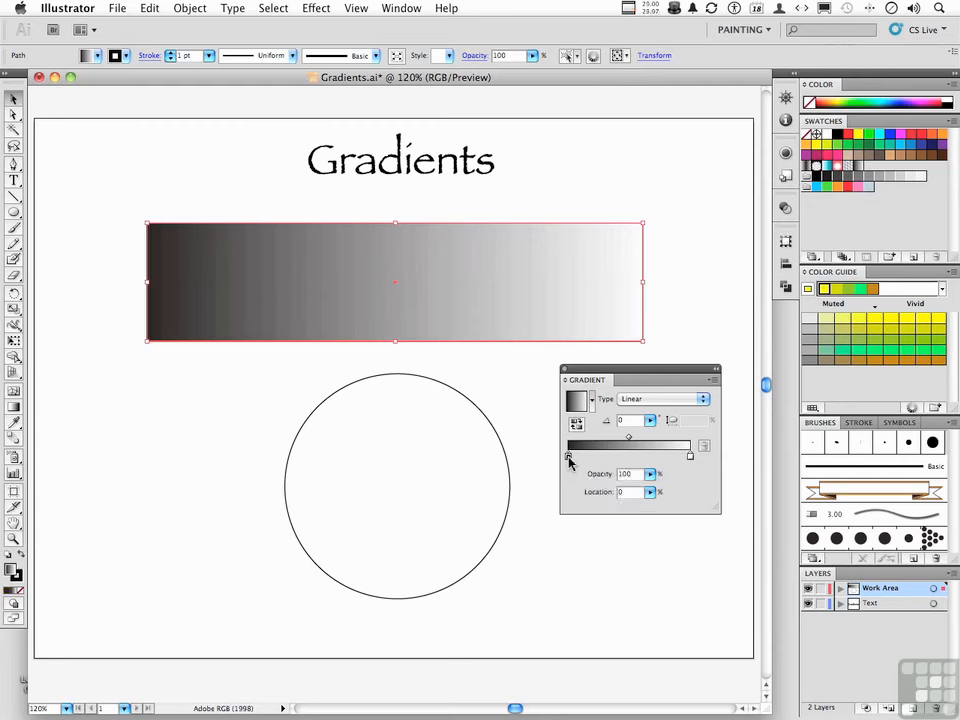
pyautogui.keyDown('alt'); pyautogui.click(863, 139); pyautogui.keyUp('alt')
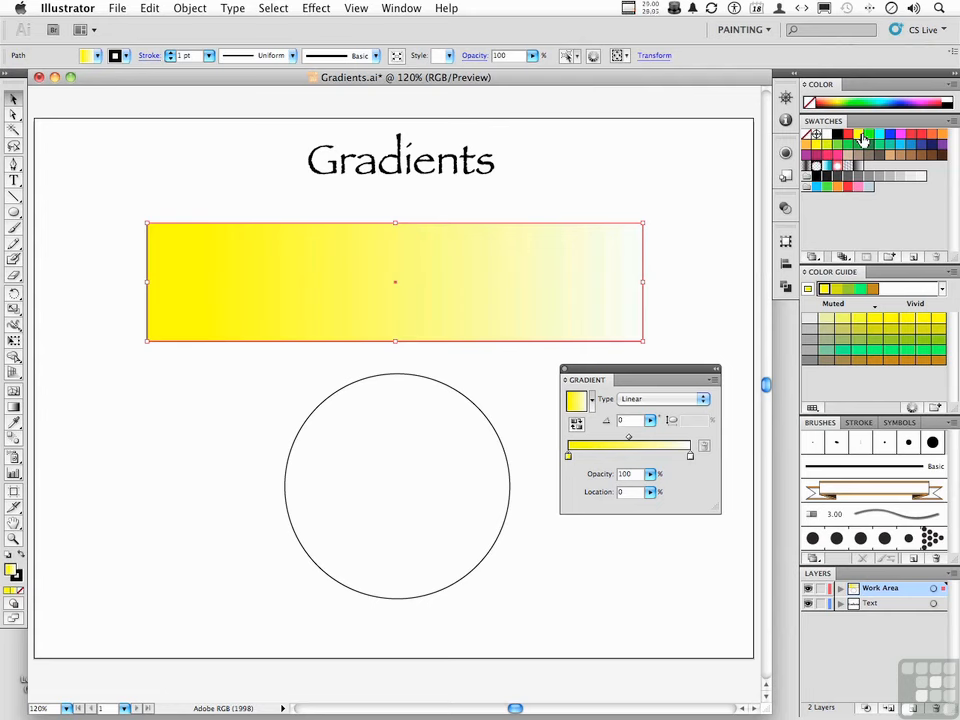
# - Add a blue colour stop at about 72% of the gradient and recolour the white end stop cyan
pyautogui.click(657, 457)
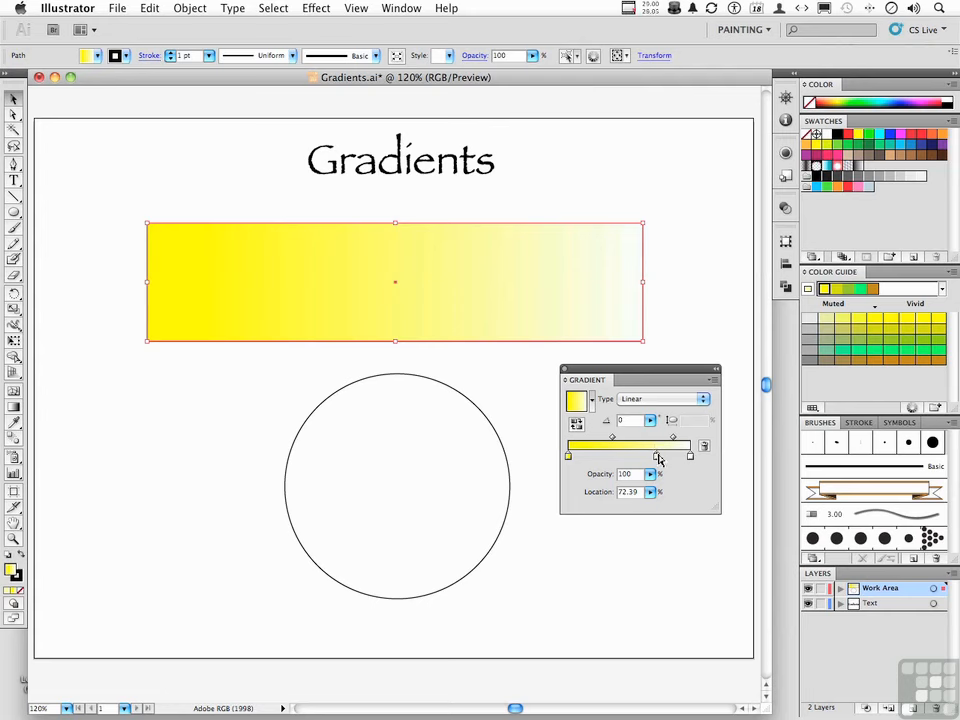
pyautogui.click(889, 143)
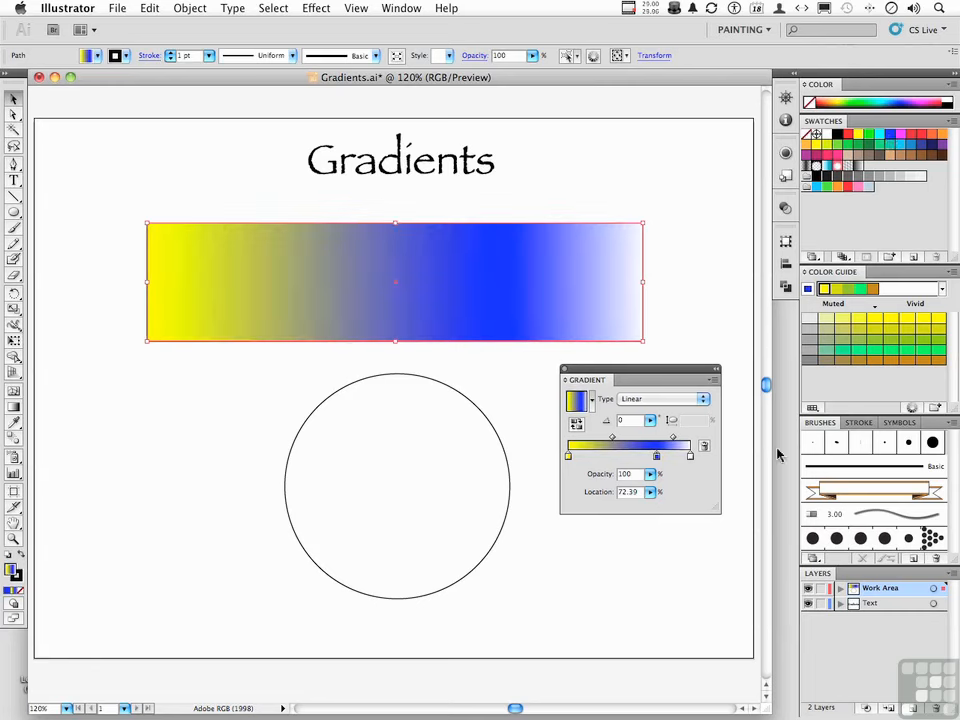
pyautogui.click(689, 456)
pyautogui.click(880, 136)
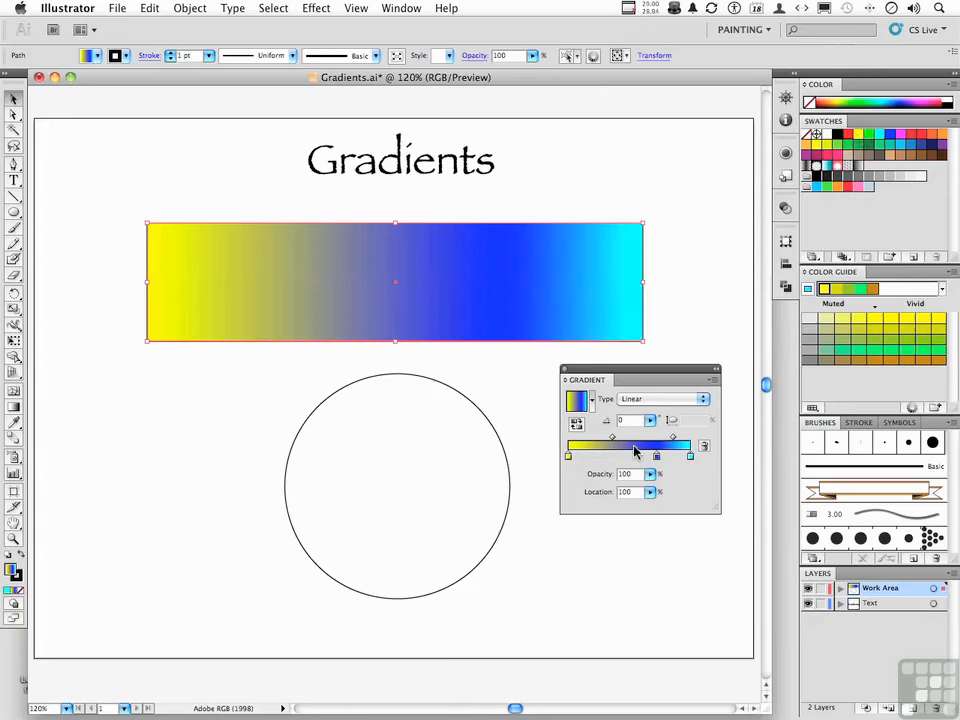
# - Move the blue stop to about 50% and the midpoint between blue and cyan to about 64%
pyautogui.moveTo(658, 456); pyautogui.dragTo(630, 461)
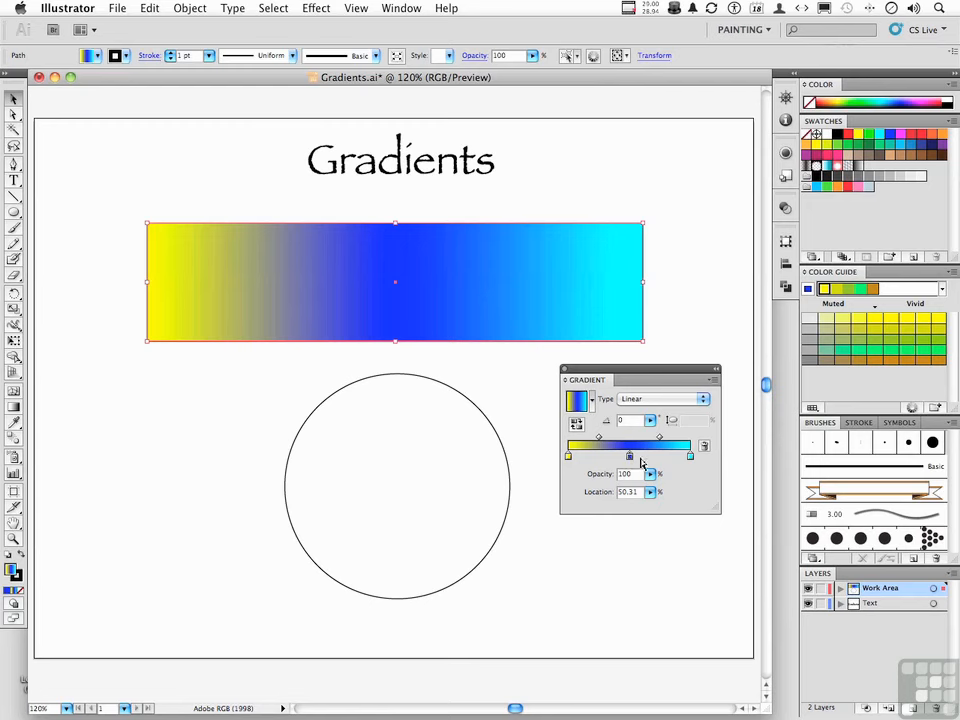
pyautogui.moveTo(660, 441); pyautogui.dragTo(670, 442)
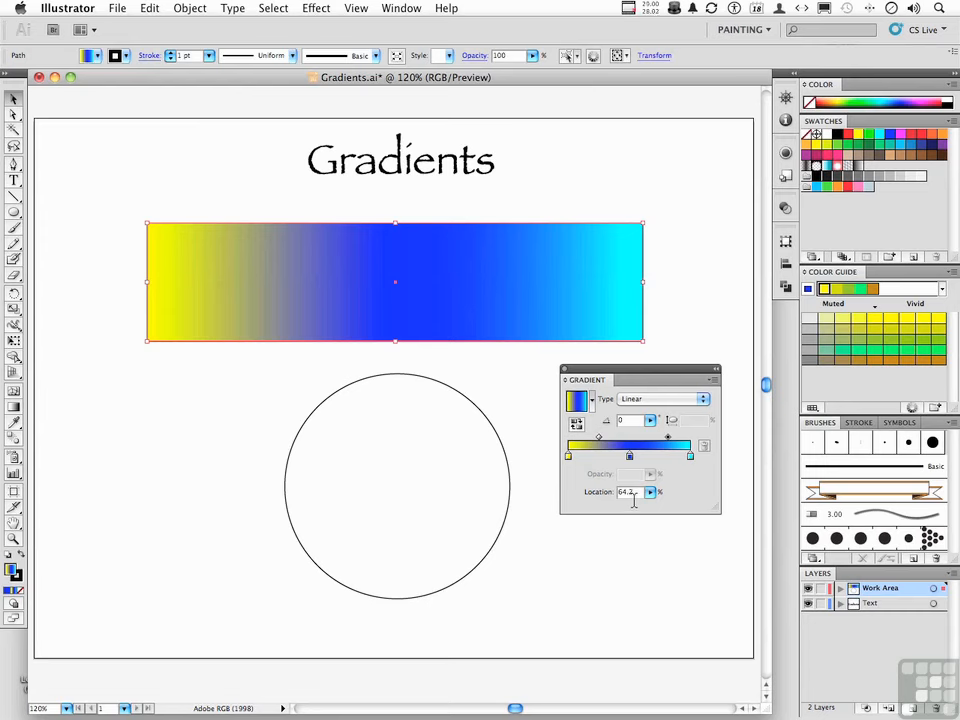
# - Delete the blue middle stop from the rectangle's gradient
pyautogui.click(630, 456)
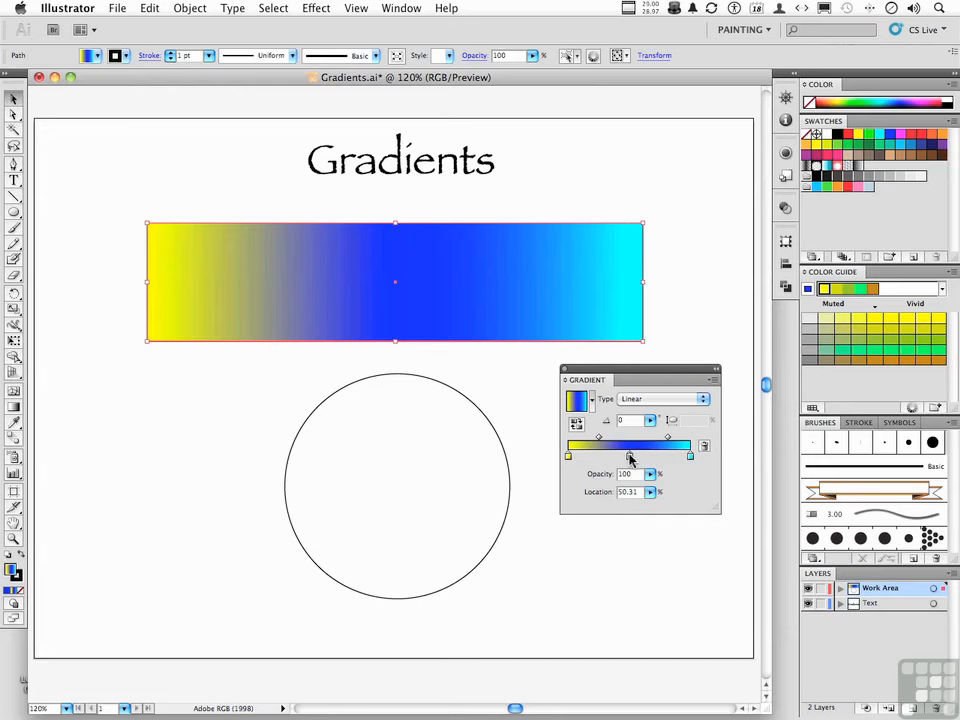
pyautogui.click(705, 447)
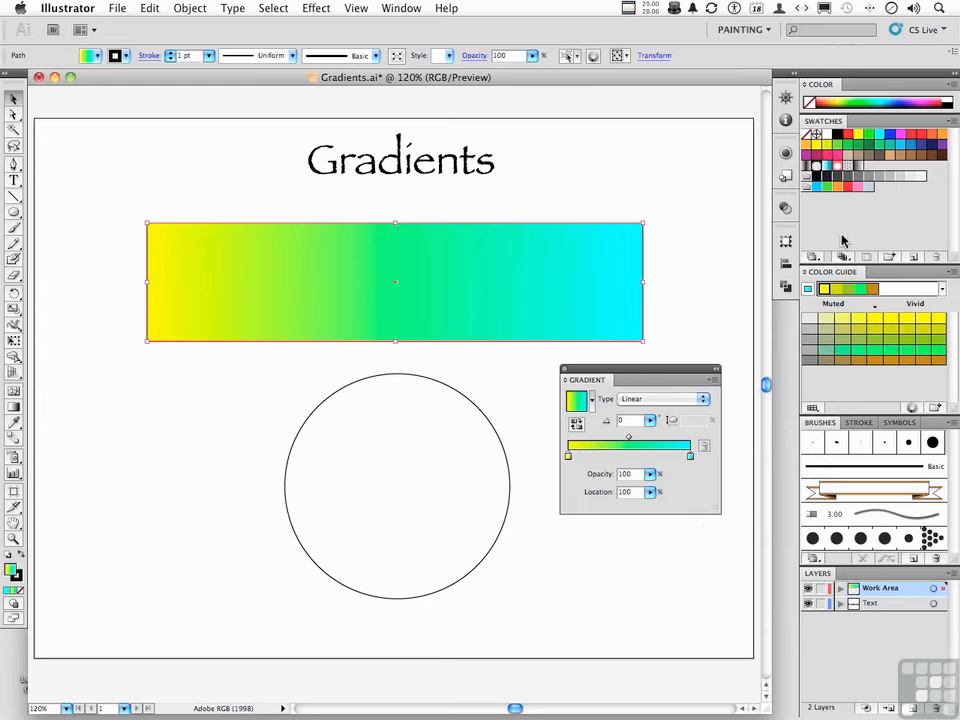
# - Save the rectangle's yellow-to-cyan gradient as a new swatch named "cool gradient"
pyautogui.click(913, 257)
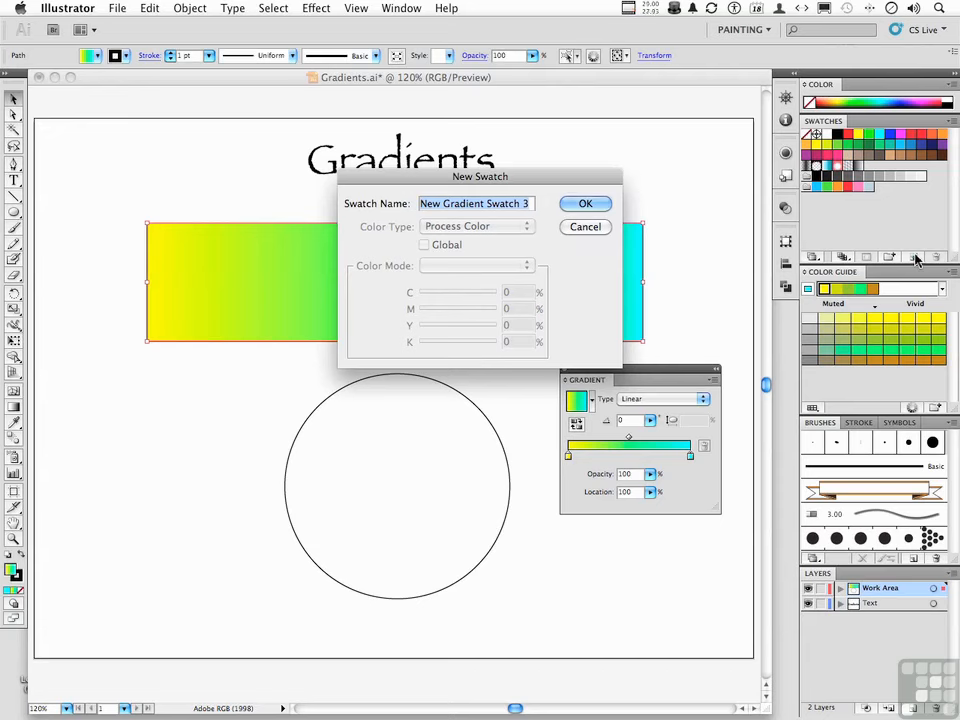
pyautogui.write('cool')
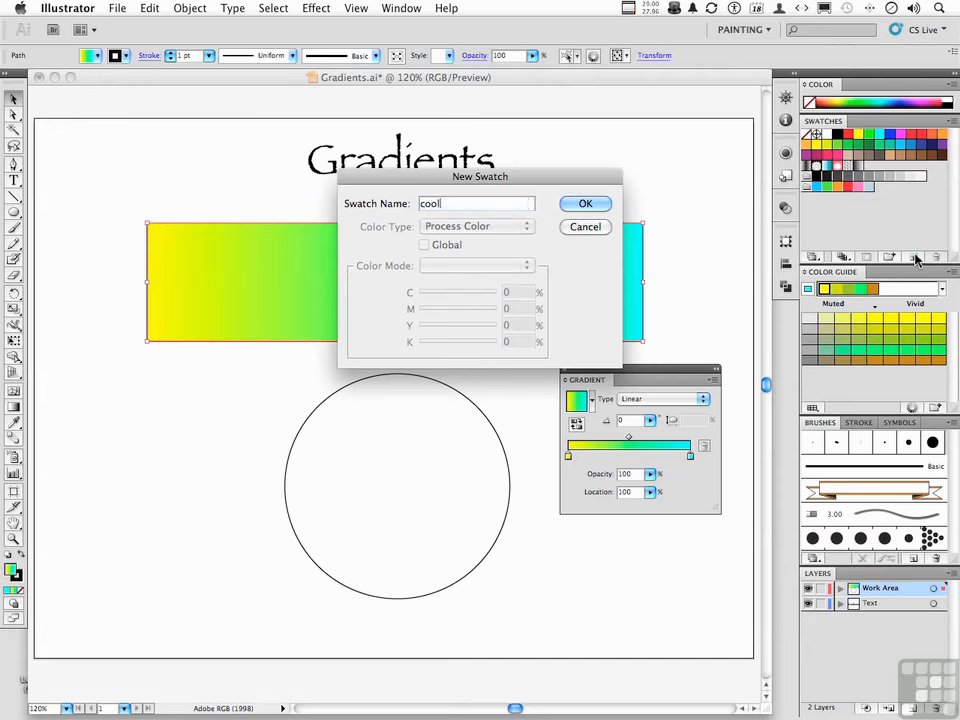
pyautogui.write(' gradient')
pyautogui.click(583, 204)
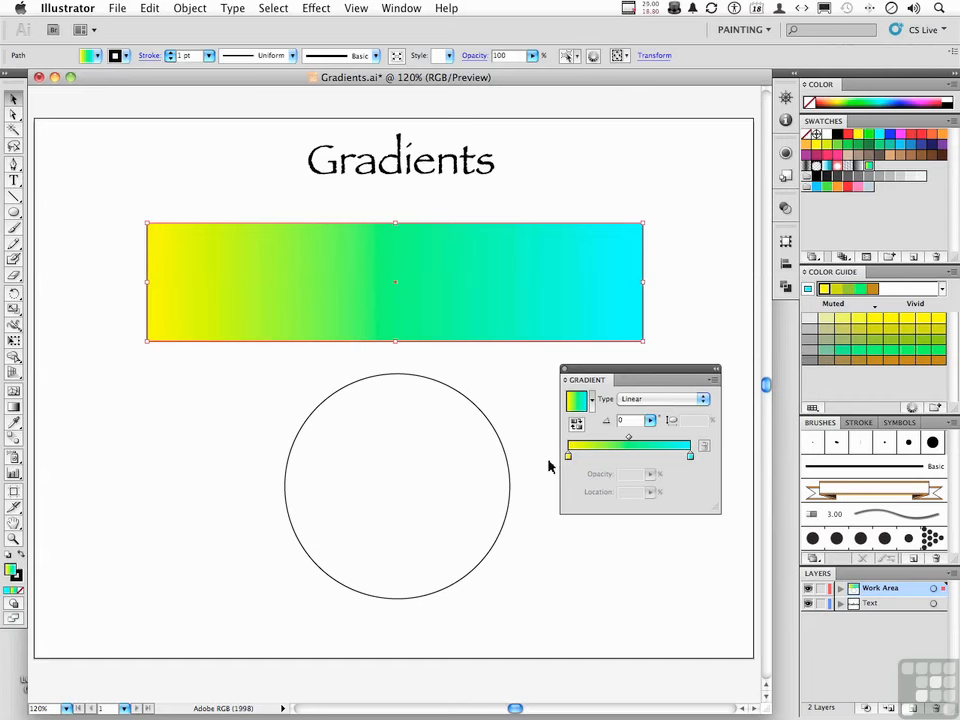
# - Fill the circle below the rectangle with the yellow-to-cyan gradient, using the Radial type
pyautogui.click(503, 461)
pyautogui.click(643, 400)
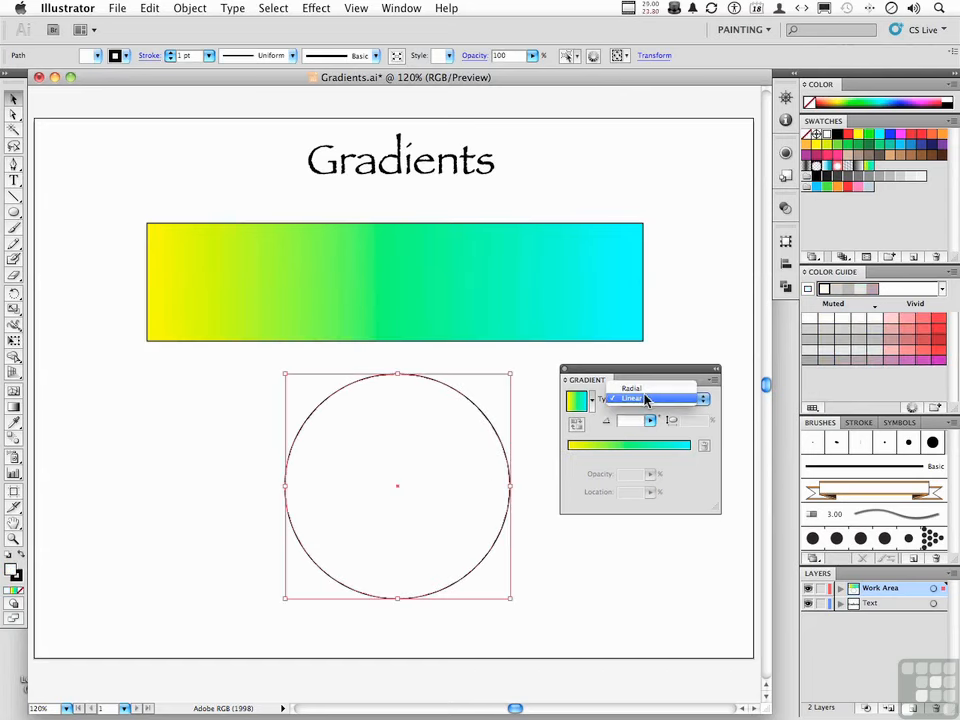
pyautogui.click(645, 389)
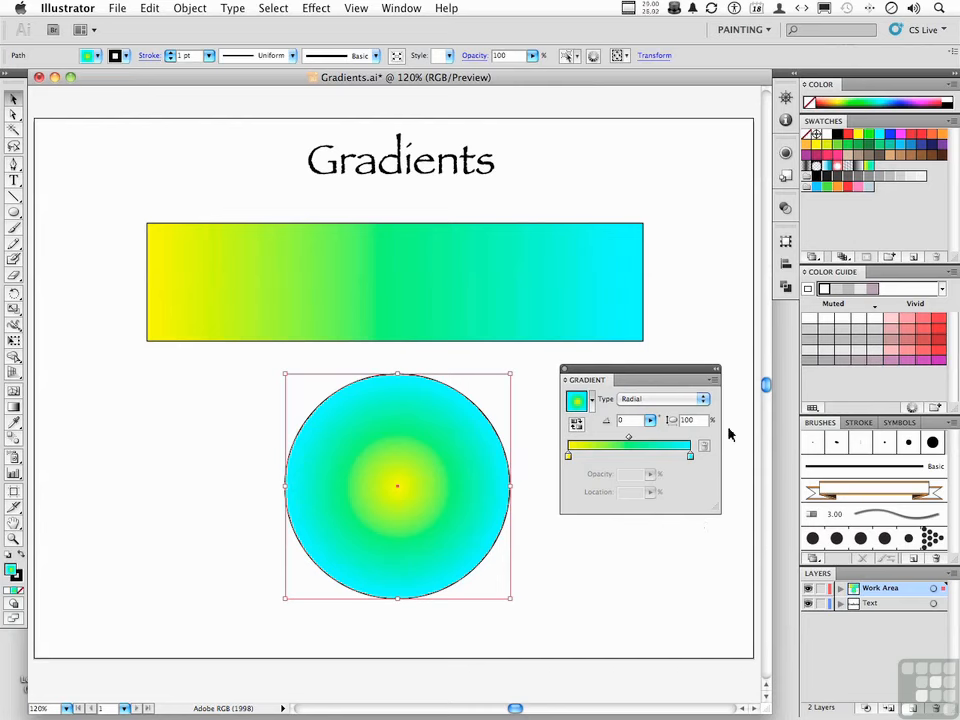
# - Add a middle colour stop at about 53% of the circle's radial gradient and set the gradient's aspect ratio to 50%
pyautogui.click(658, 456)
pyautogui.moveTo(658, 456); pyautogui.dragTo(632, 457)
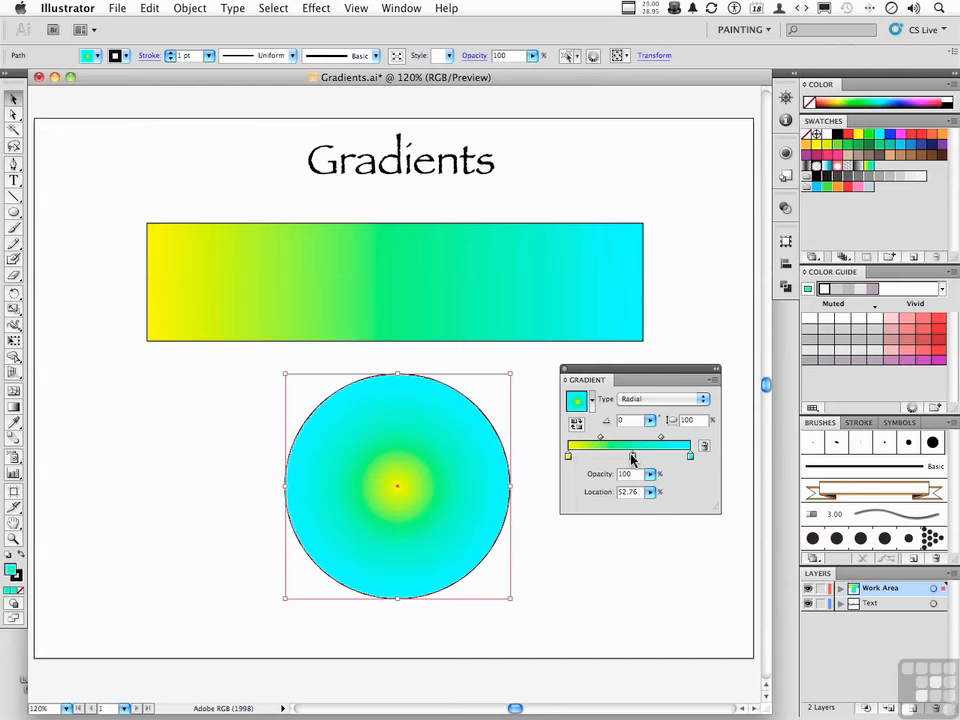
pyautogui.click(684, 421)
pyautogui.write('50')
pyautogui.press('Tab')
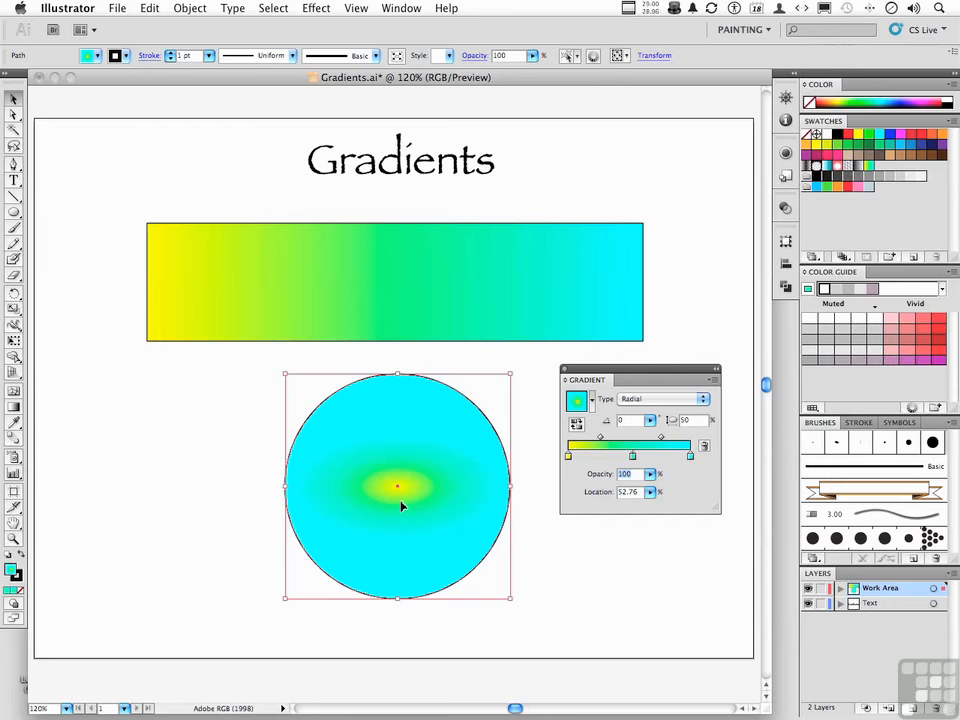
# - Save the circle's radial gradient as a new swatch named "oval gradient"
pyautogui.click(912, 259)
pyautogui.write('ov')
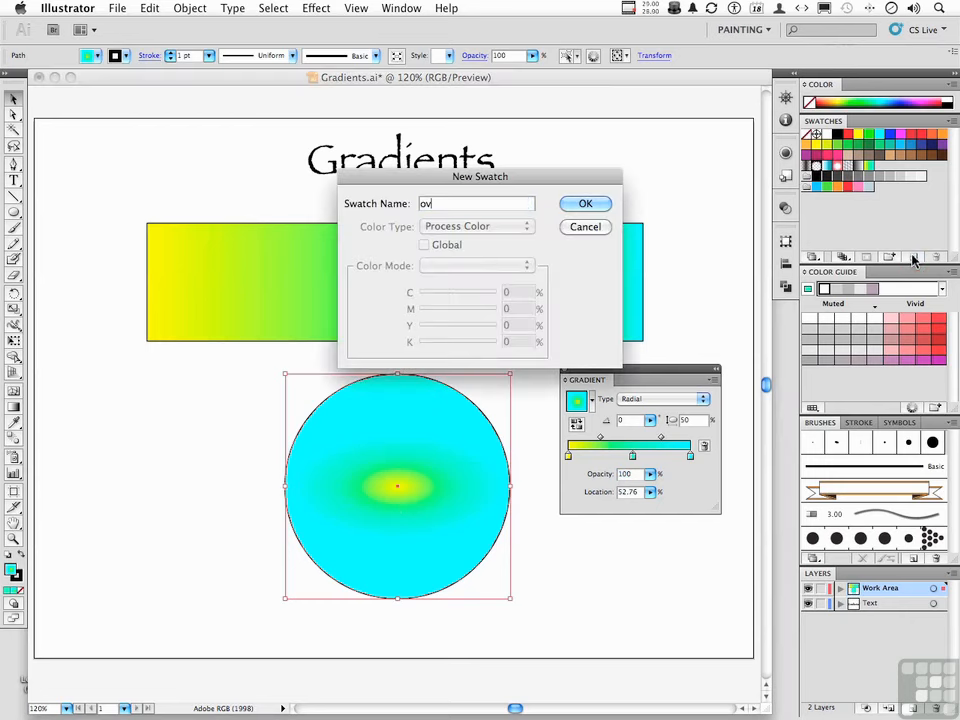
pyautogui.write('al gradient')
pyautogui.press('Return')
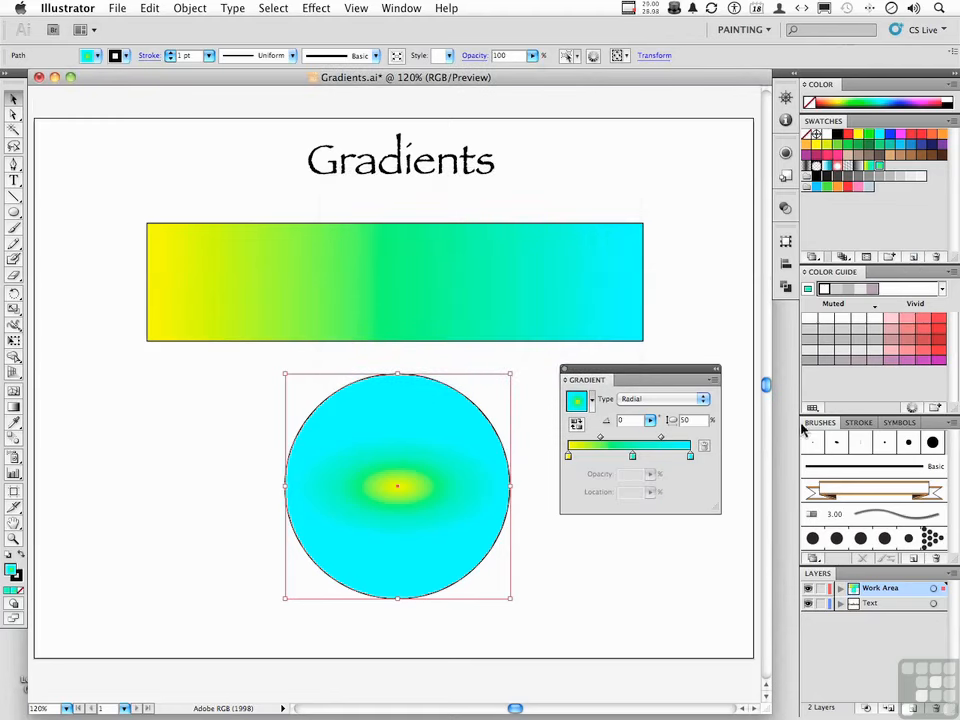
pyautogui.moveTo(629, 369); pyautogui.dragTo(629, 362)
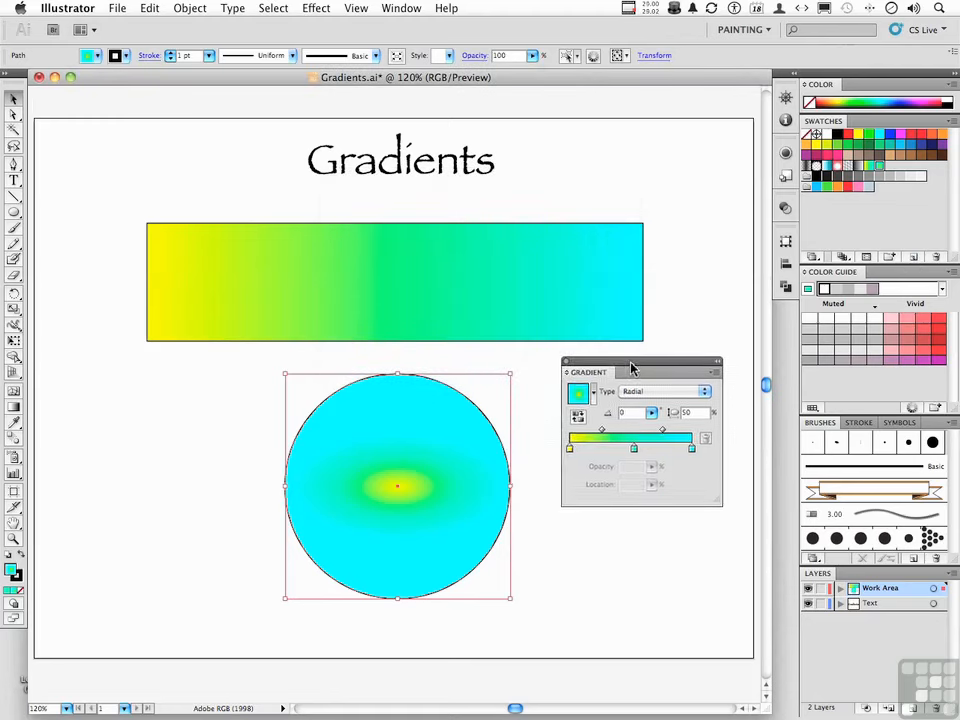